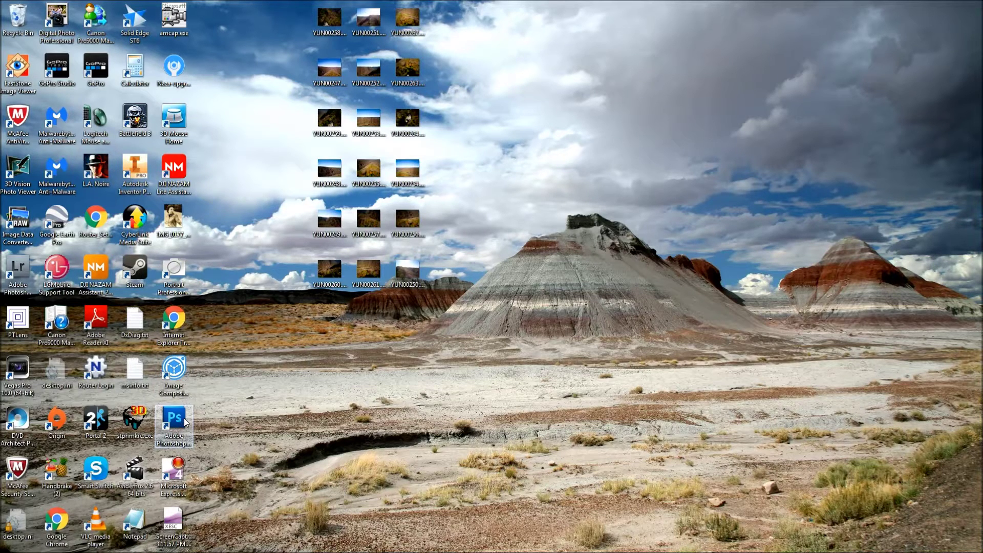
Launch Image Composite Editor and maximize its window.
click(181, 370)
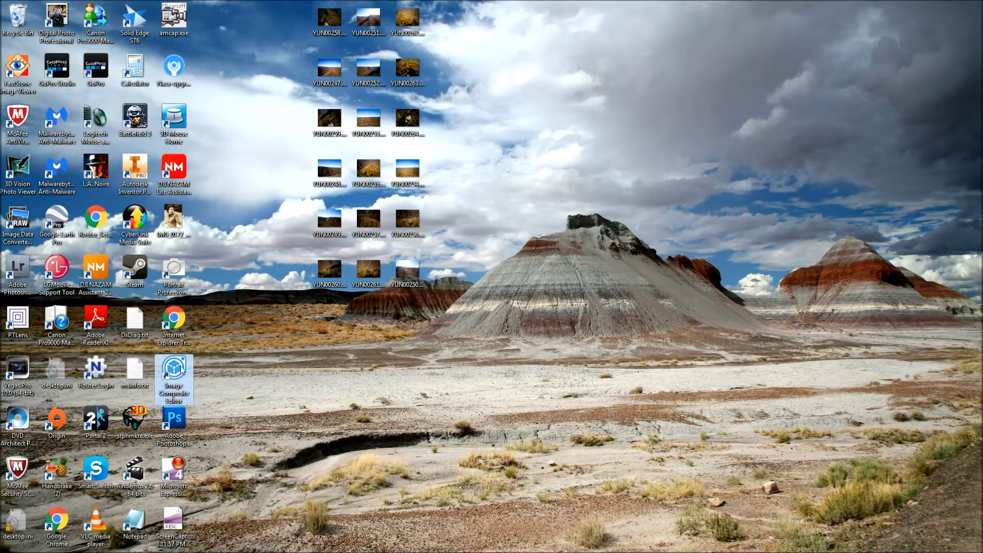
double_click(180, 368)
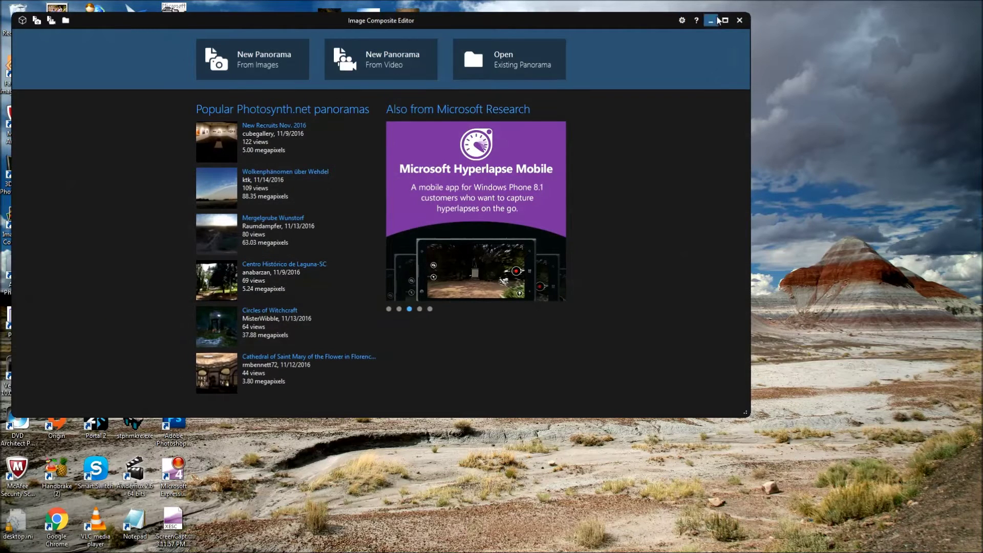
click(725, 20)
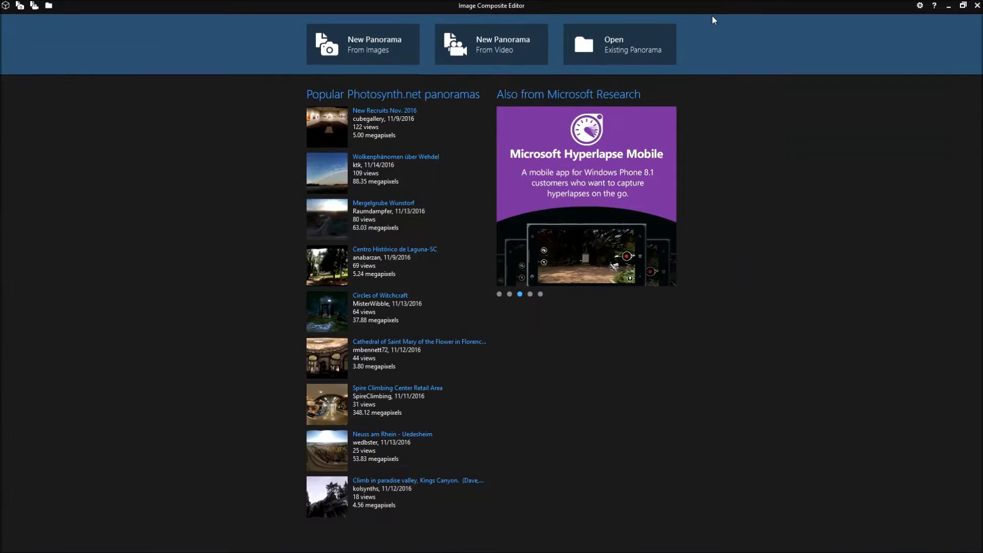
Start a new panorama from the 18 photos YUN00261–YUN00247.jpg and stitch them.
click(364, 45)
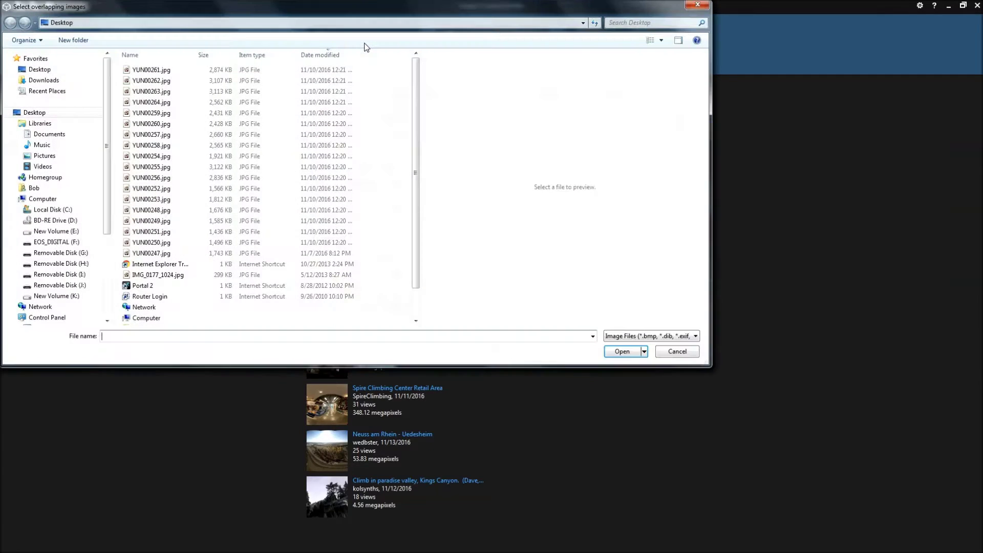
click(163, 71)
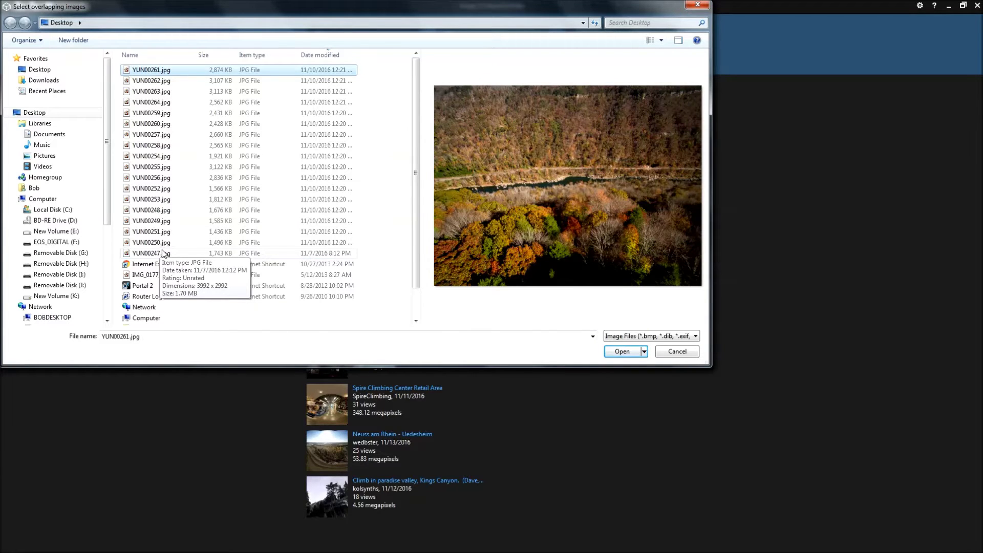
shift+click(163, 253)
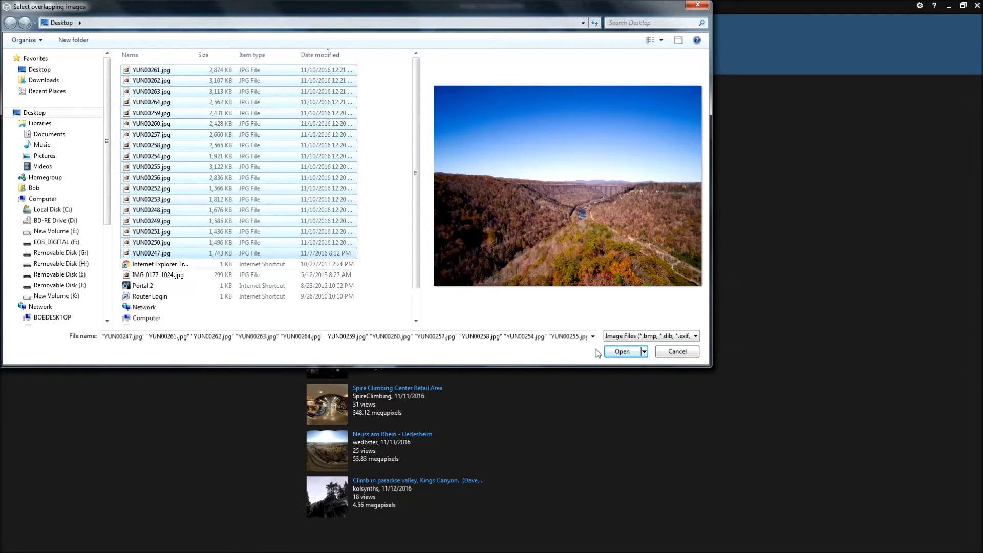
click(618, 351)
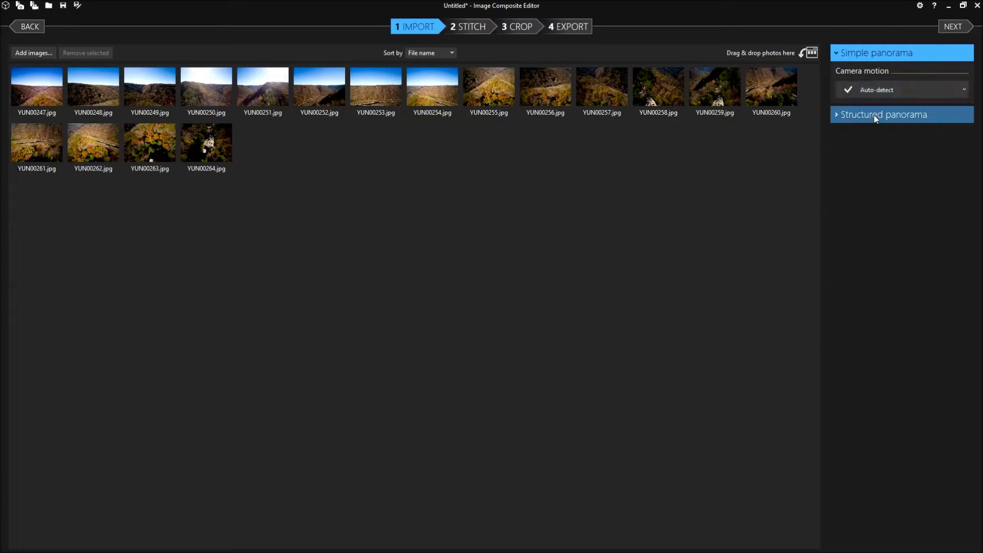
click(469, 28)
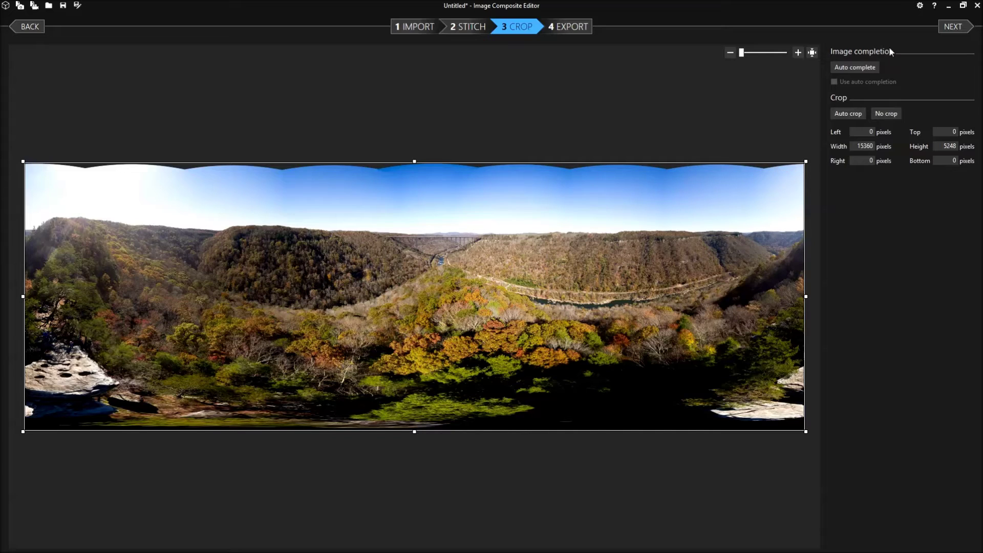
After stitching finishes, turn on auto completion to fill the panorama's missing edges.
click(856, 68)
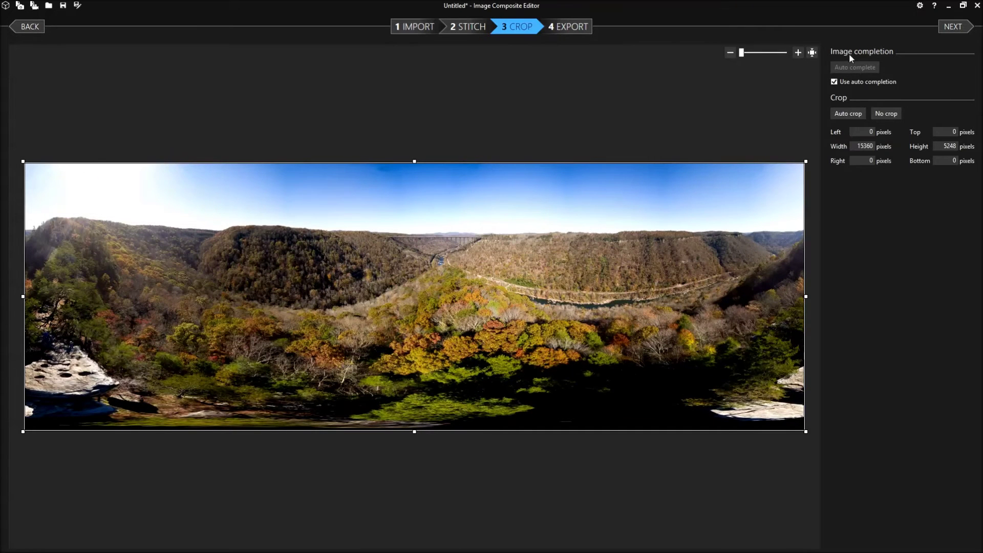
Move on to the Export stage for the completed panorama.
click(568, 32)
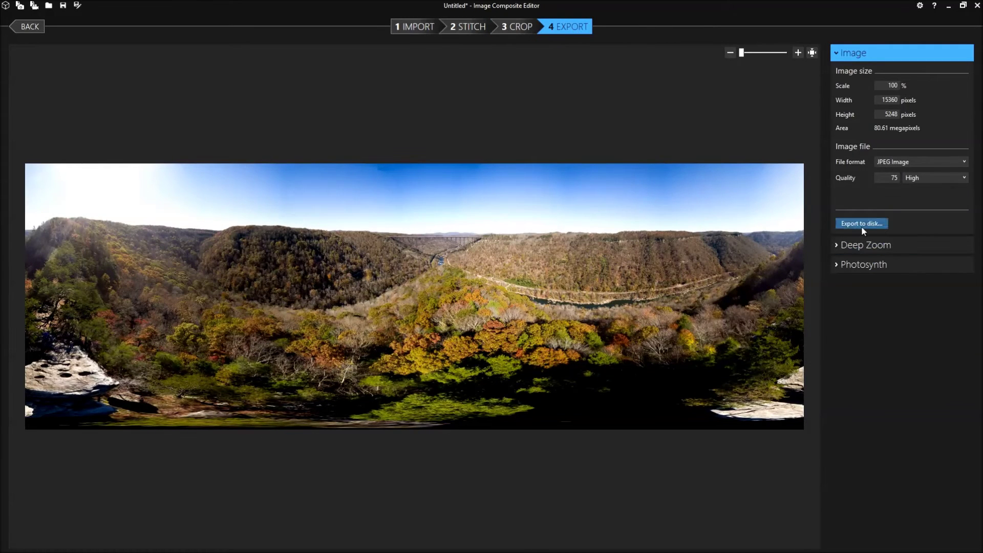
Export the panorama to the desktop as Pano1.jpg, then close the editor discarding the project.
click(863, 224)
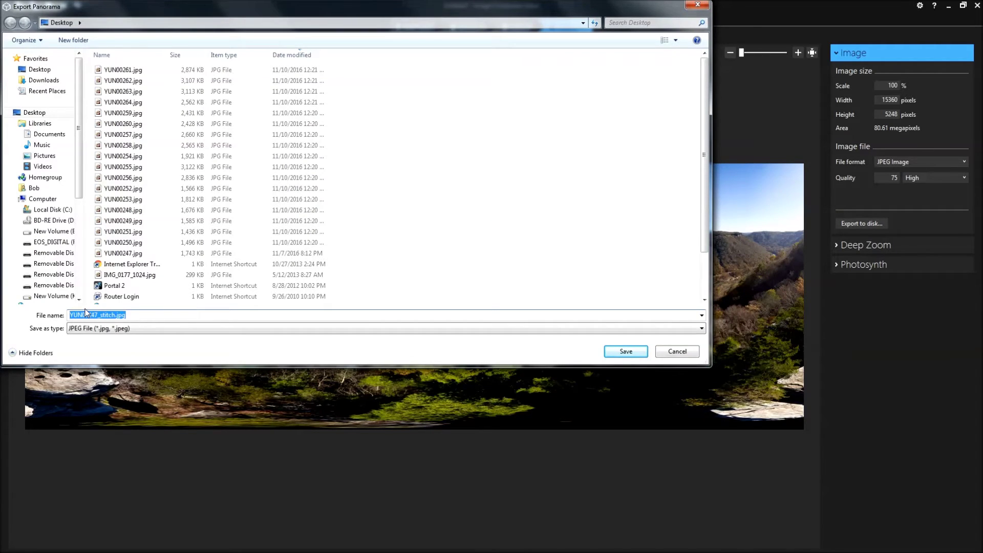
text(Pano1)
click(626, 351)
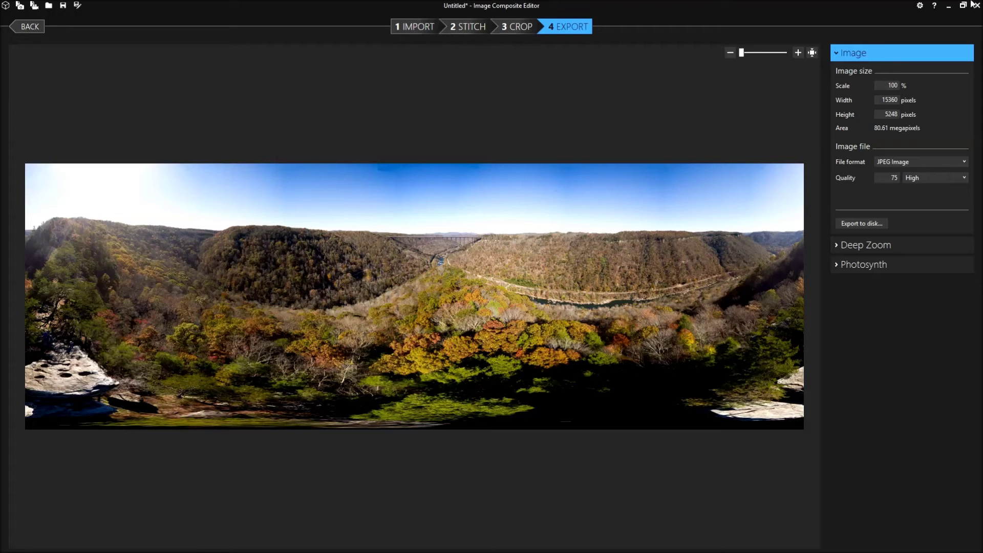
click(978, 7)
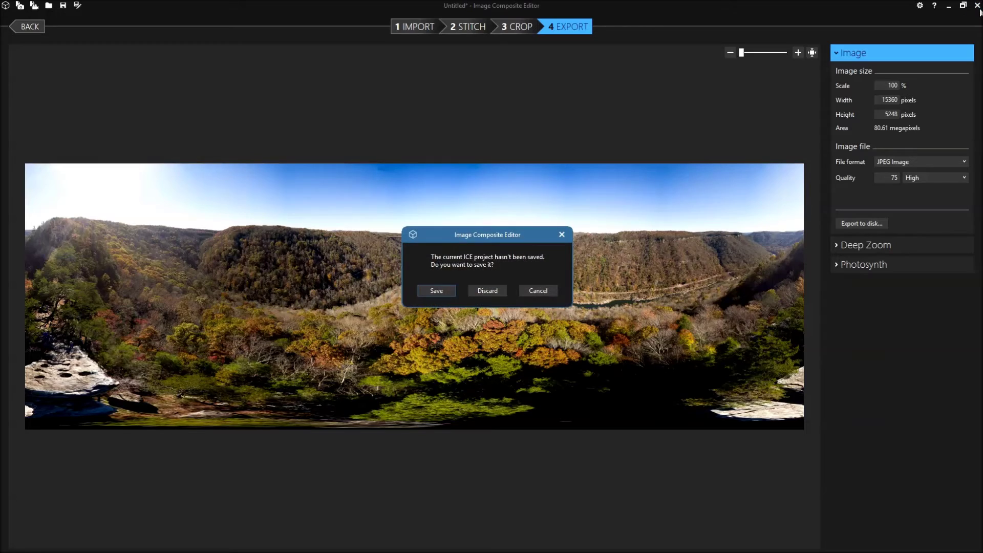
click(487, 291)
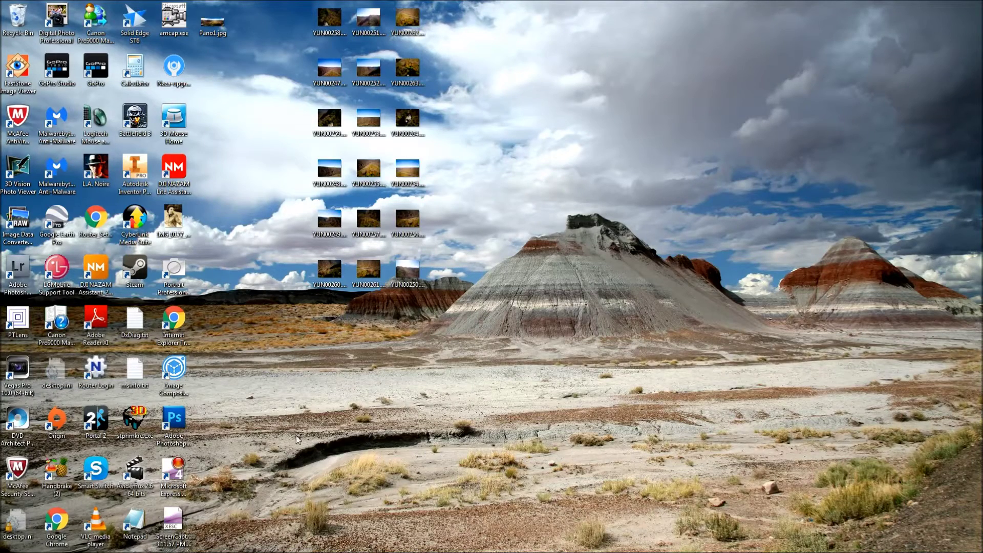
Move Pano1.jpg into open desktop space and open it with Adobe Photoshop CS5.
drag(212, 20, 484, 368)
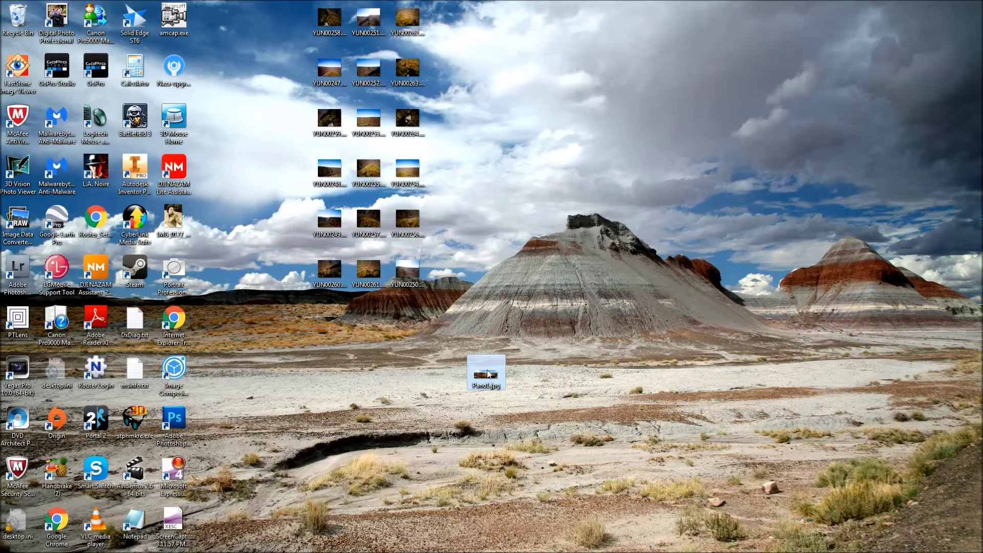
right_click(485, 378)
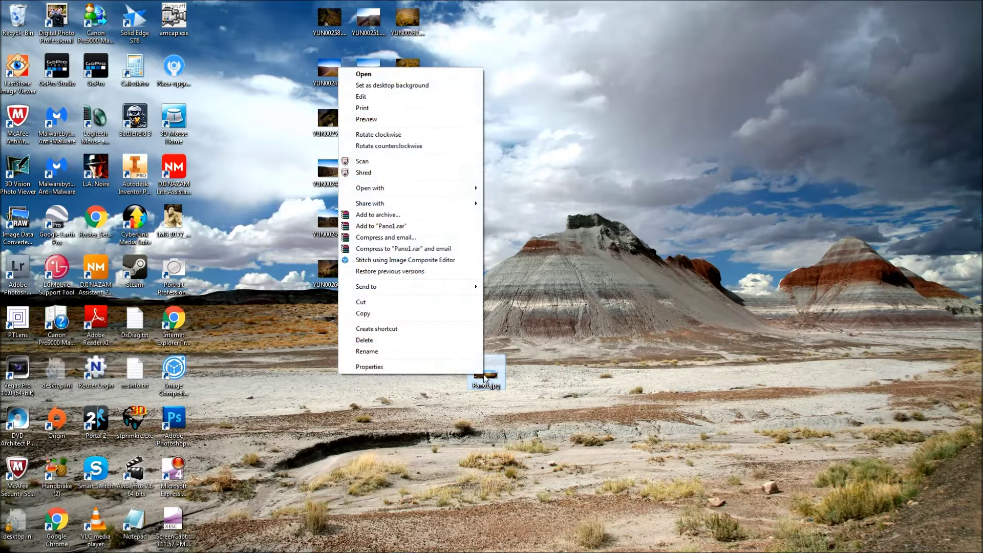
mouse_move(393, 188)
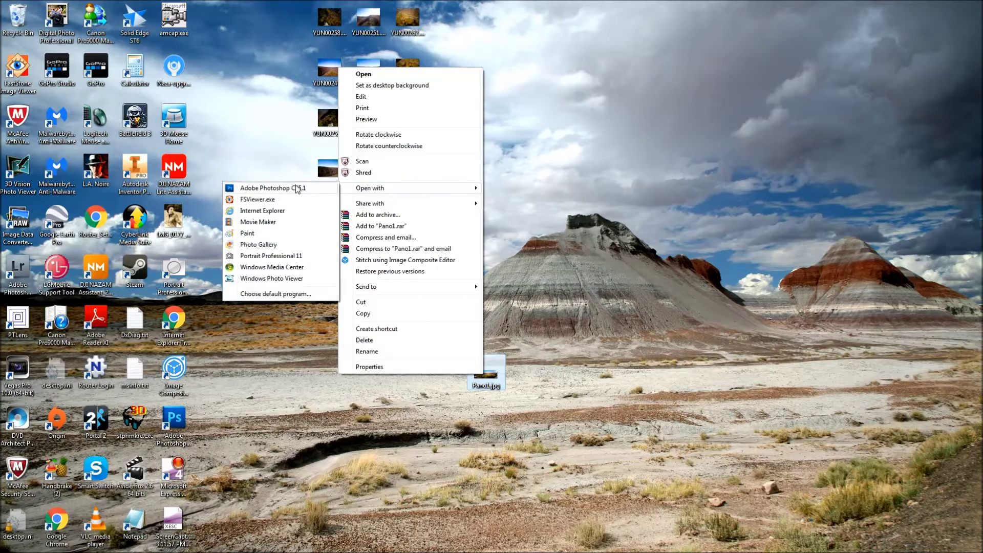
click(297, 187)
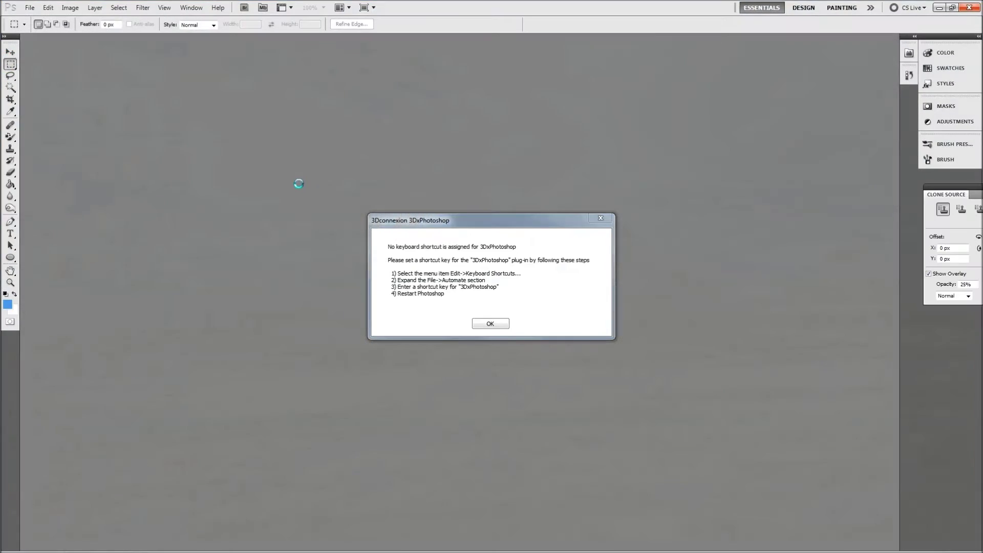
Dismiss the 3Dconnexion notice so Pano1.jpg finishes opening in Photoshop.
click(489, 323)
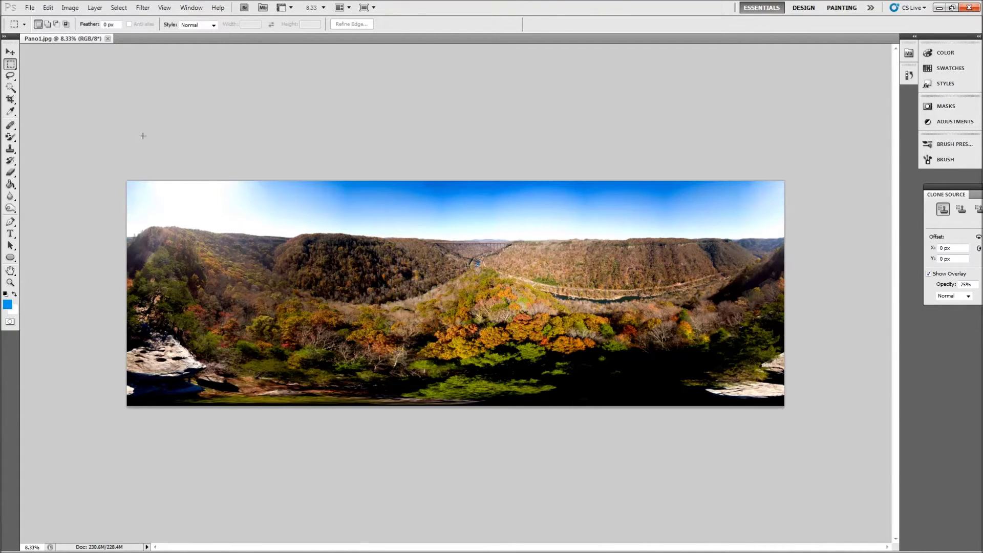
Enlarge the canvas to 7680 pixels tall, anchored bottom-centre so space is added above.
click(71, 9)
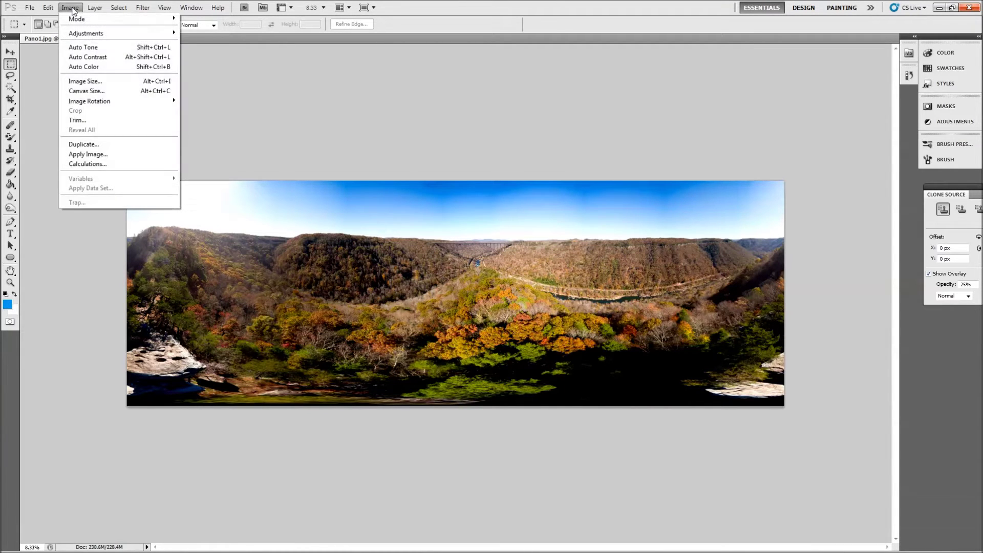
click(81, 91)
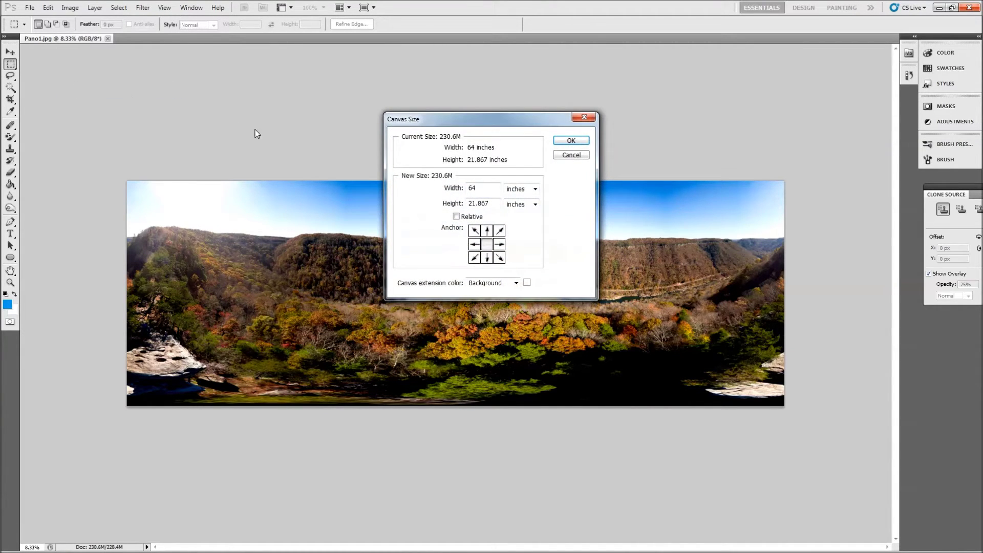
click(535, 189)
click(520, 208)
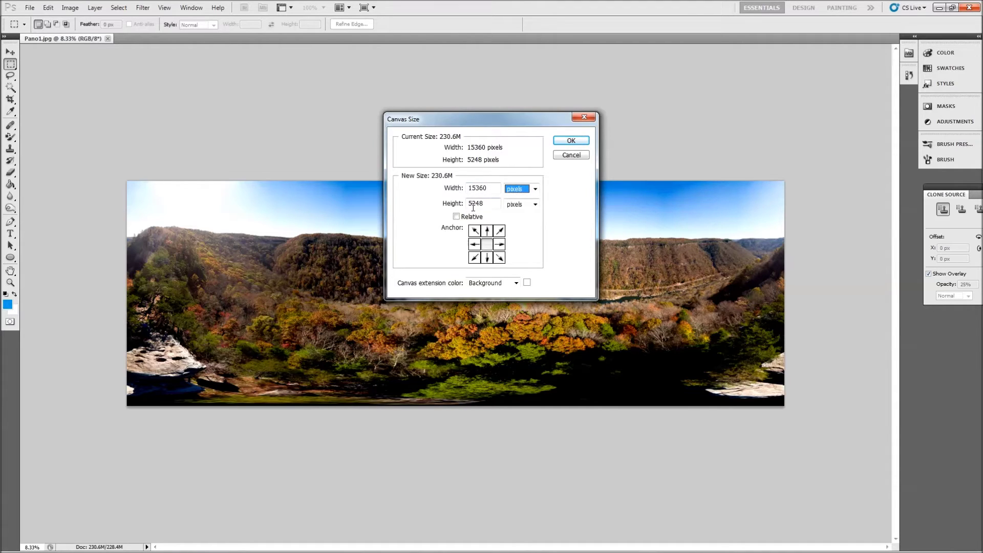
click(487, 257)
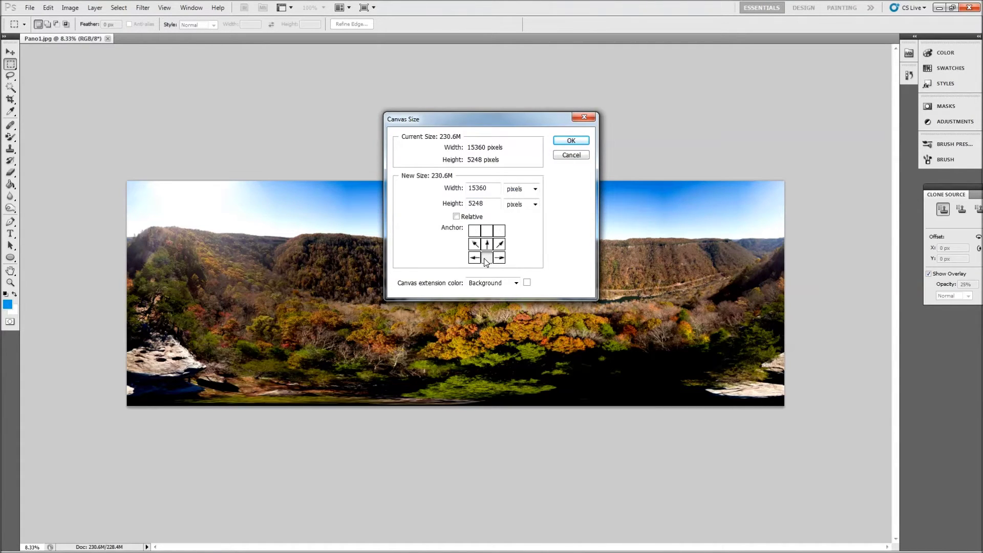
drag(484, 204, 462, 203)
text(7680)
click(575, 141)
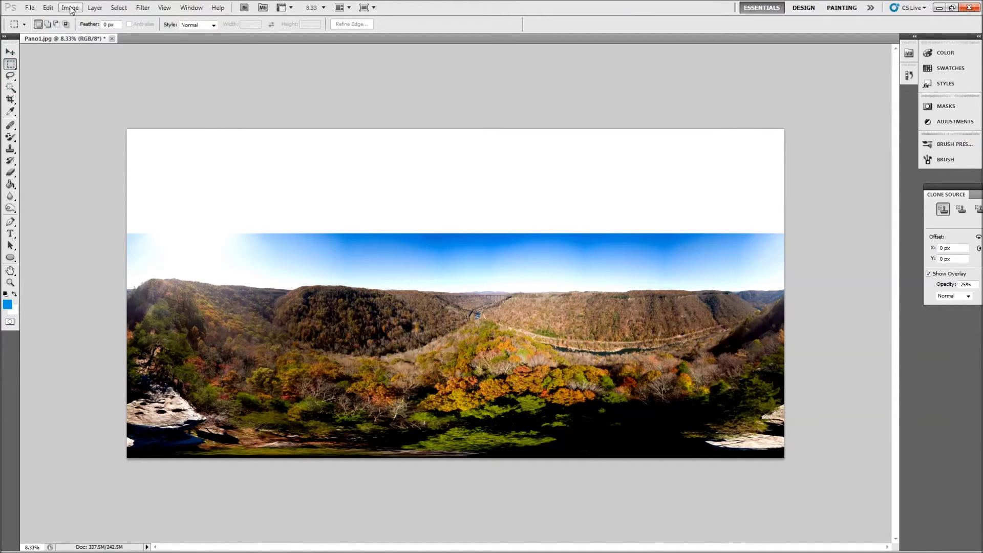
Open the Edit menu to begin working on the sky.
click(52, 12)
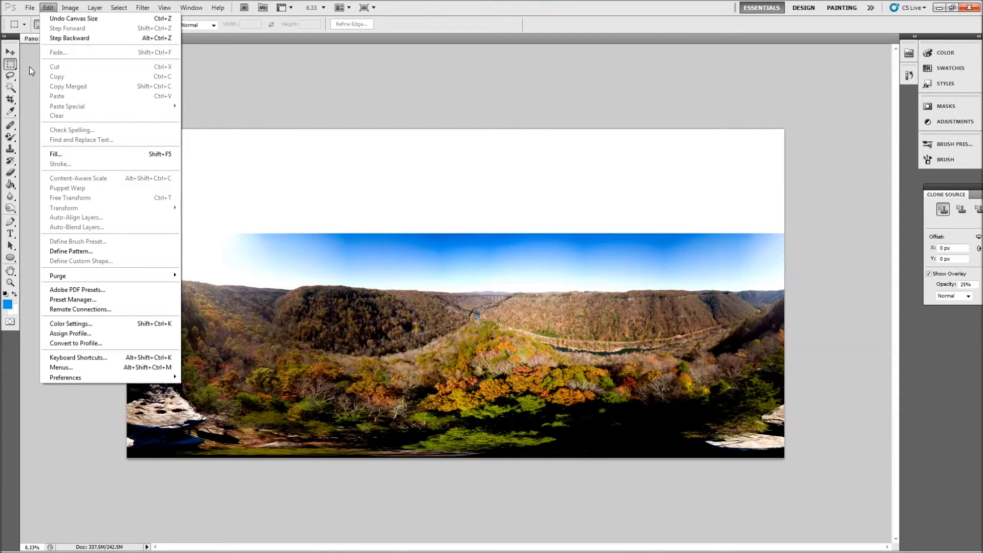
Select the sky band, scale it up to the canvas top, commit, and deselect.
click(4, 67)
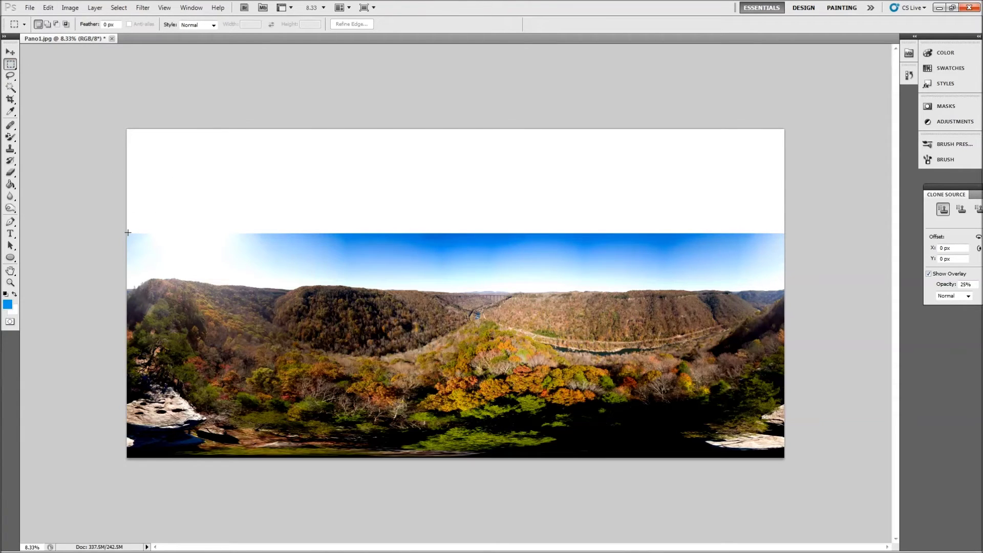
drag(376, 268, 803, 275)
click(49, 9)
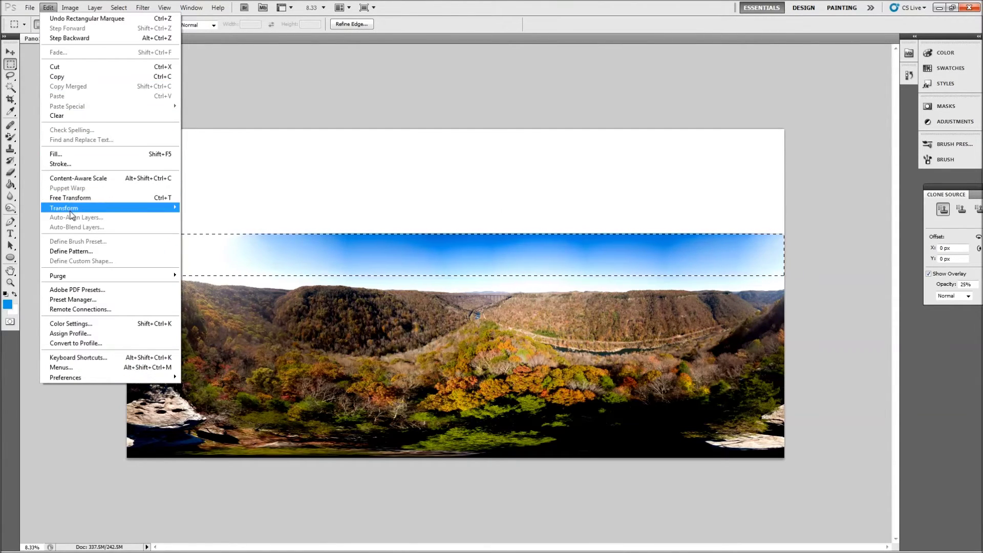
mouse_move(92, 208)
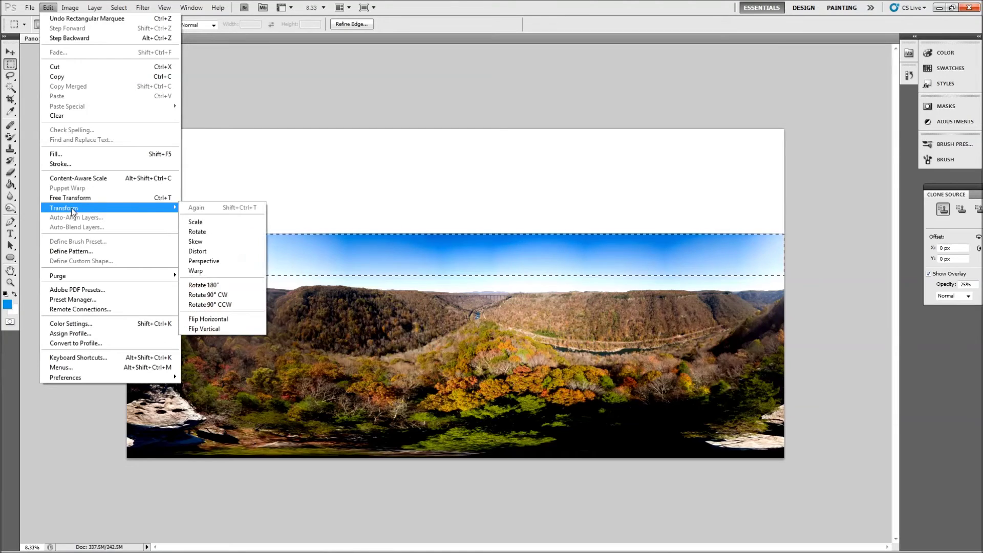
click(199, 224)
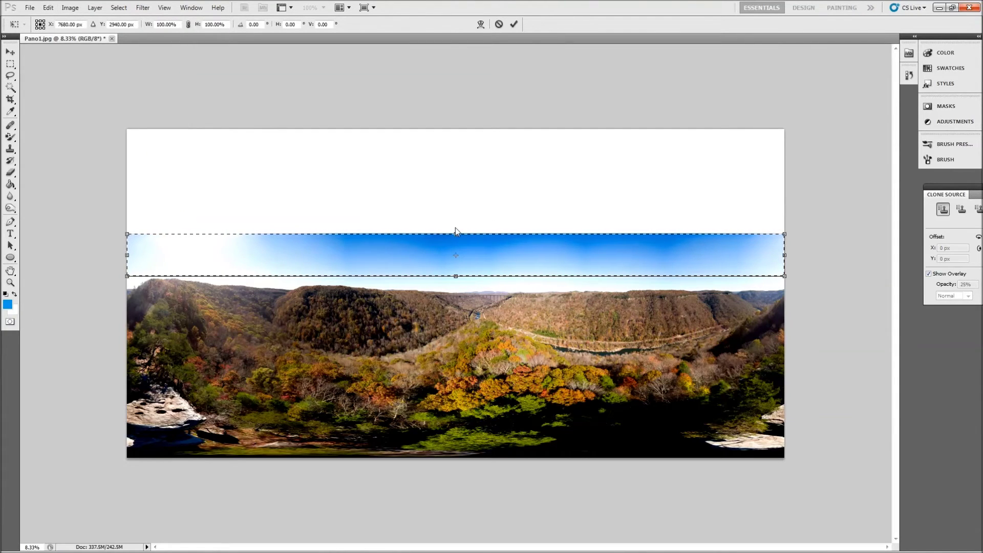
drag(443, 233, 442, 128)
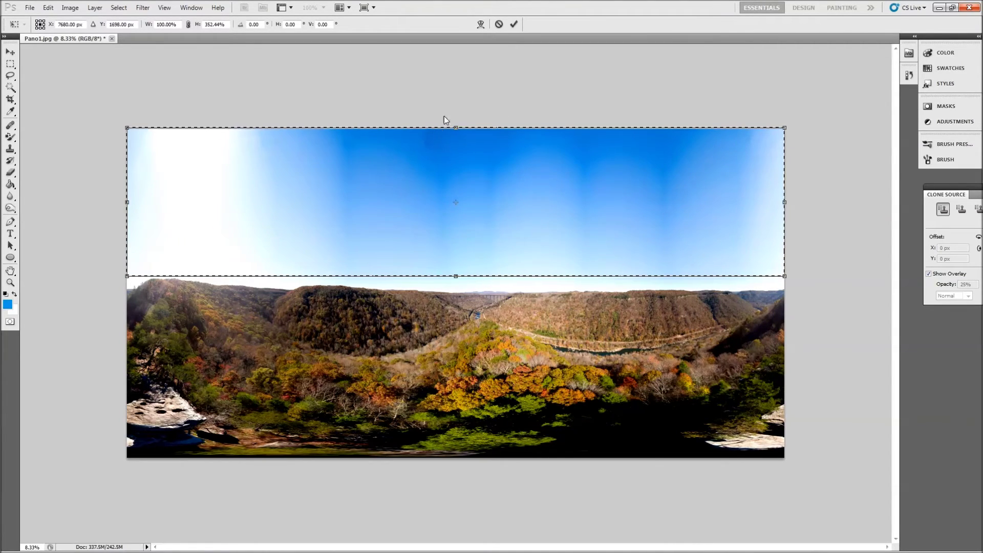
click(515, 25)
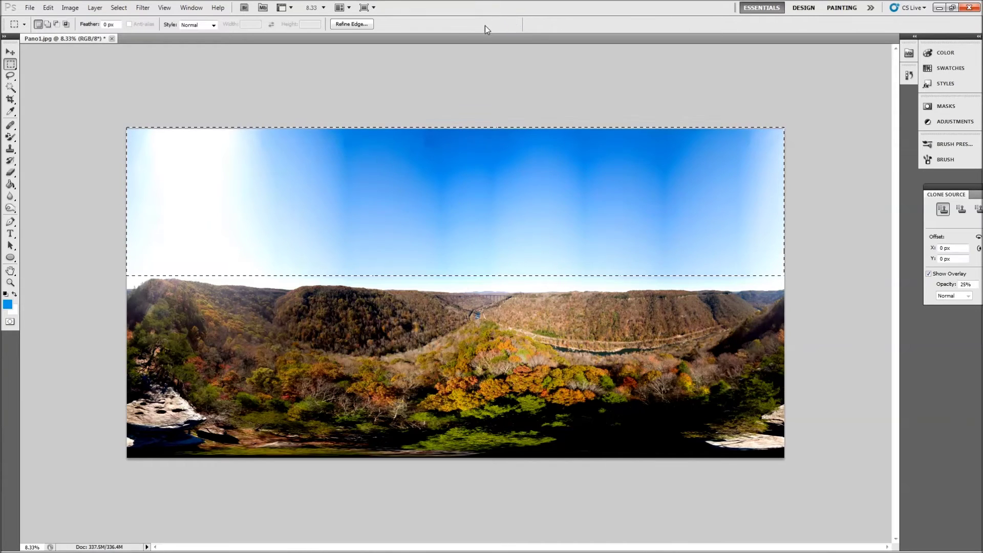
click(118, 8)
click(125, 29)
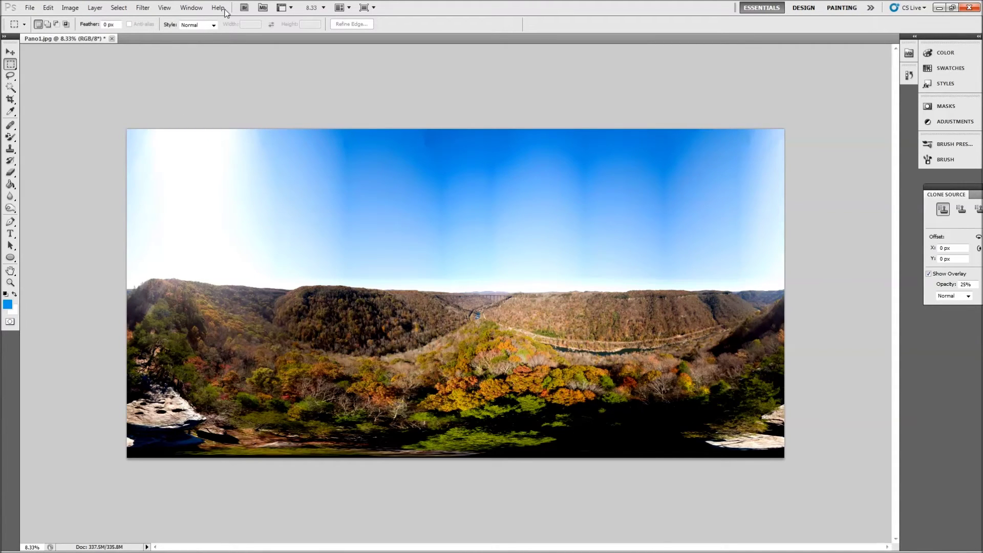
Resize the image to 10000 × 5000 pixels with proportions constrained.
click(70, 7)
click(99, 82)
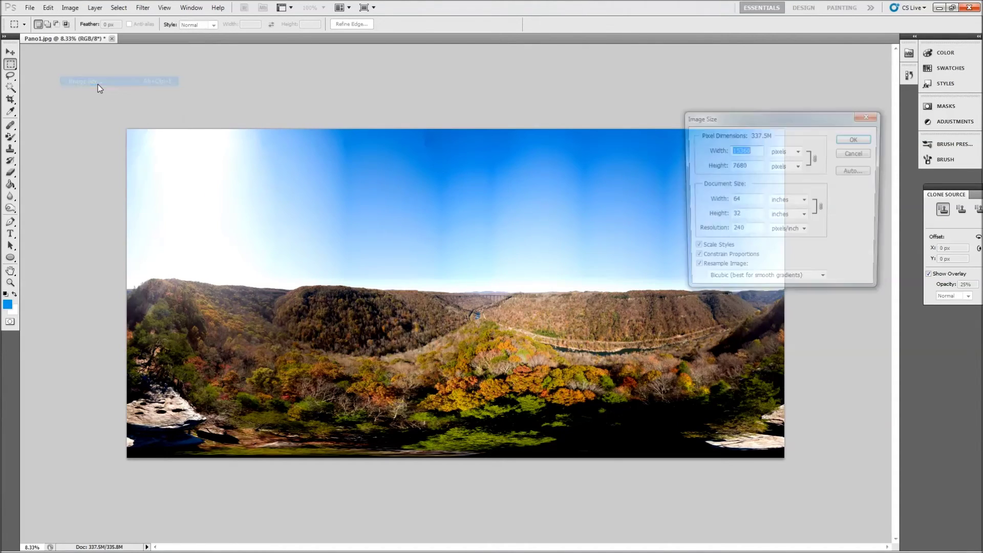
click(756, 152)
double_click(742, 154)
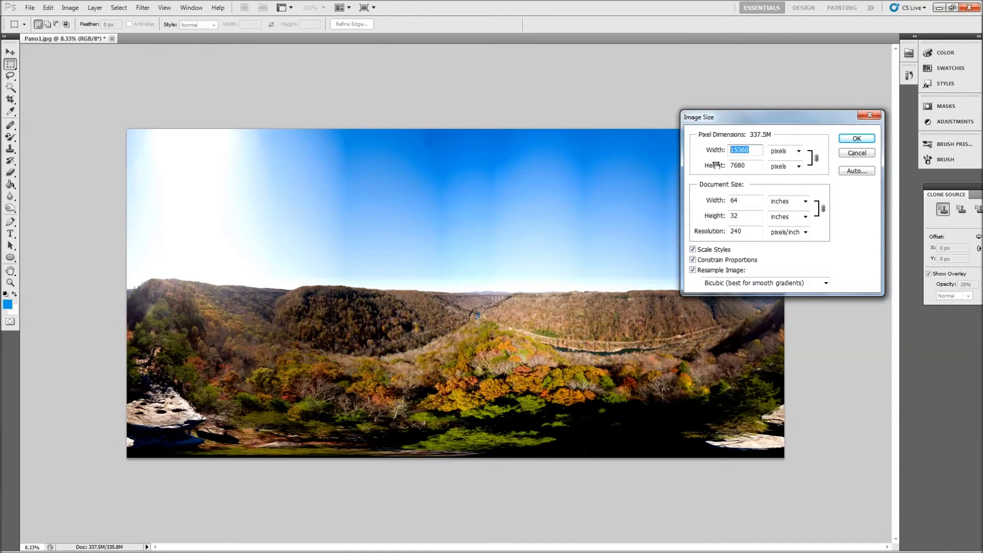
text(10001)
text(1)
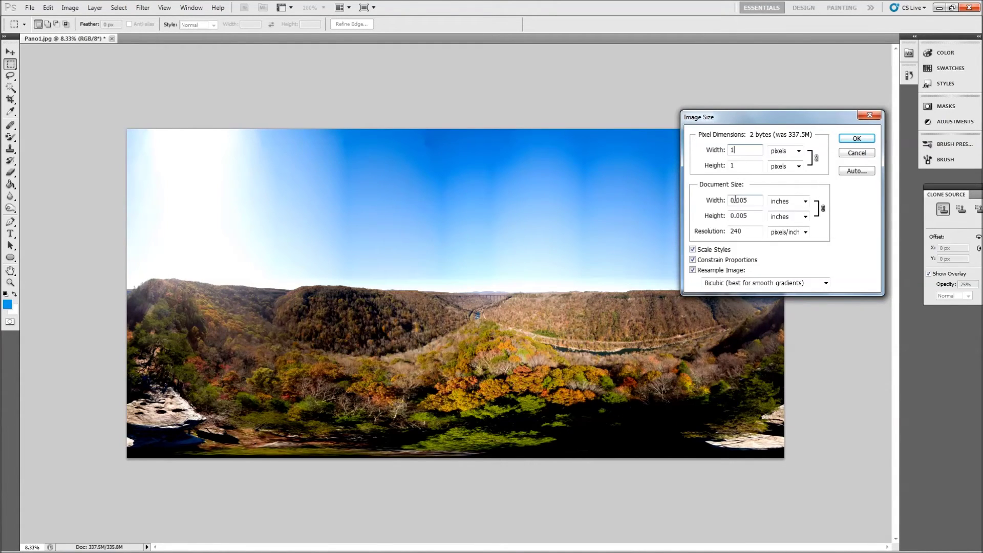
text(0000)
click(865, 143)
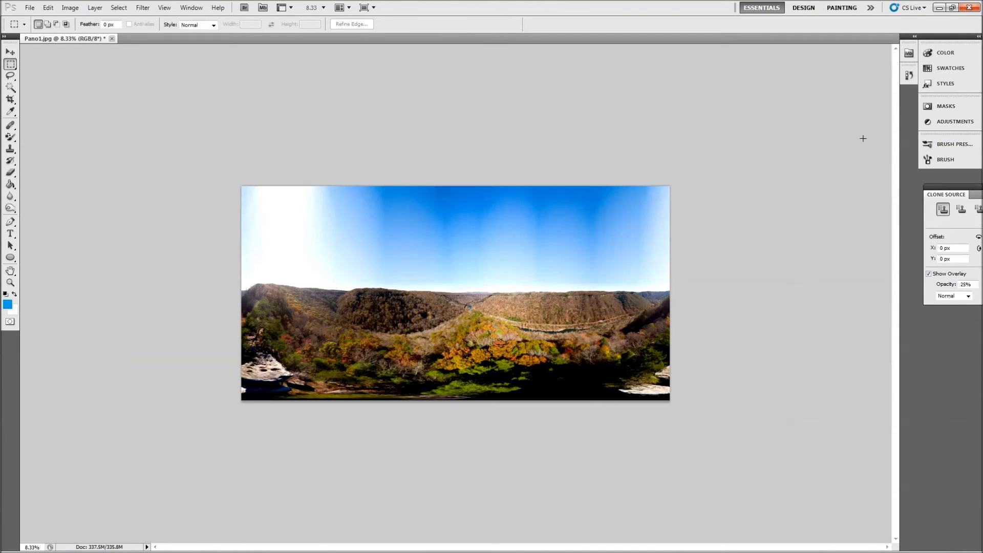
Save Pano1.jpg as a Maximum-quality JPEG, then close Photoshop.
click(29, 8)
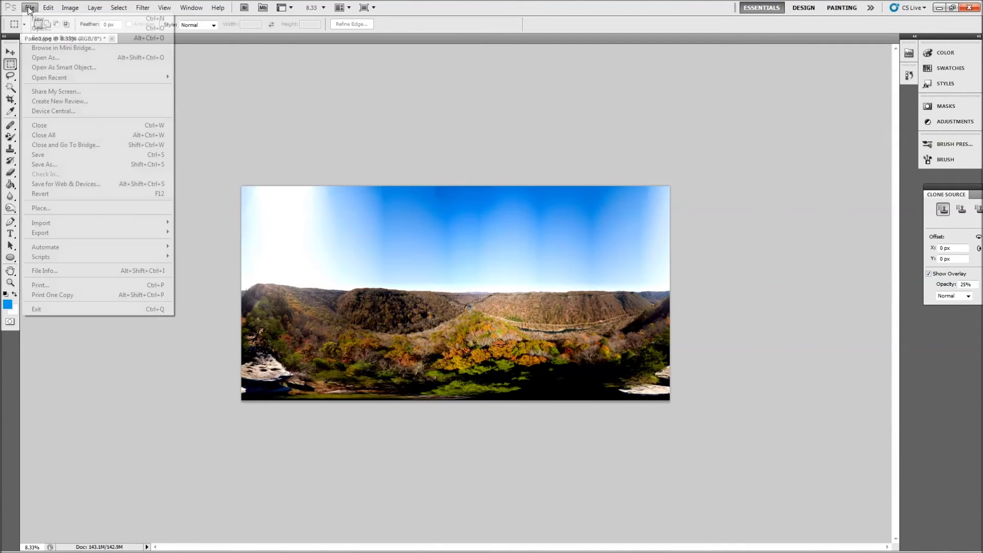
click(38, 154)
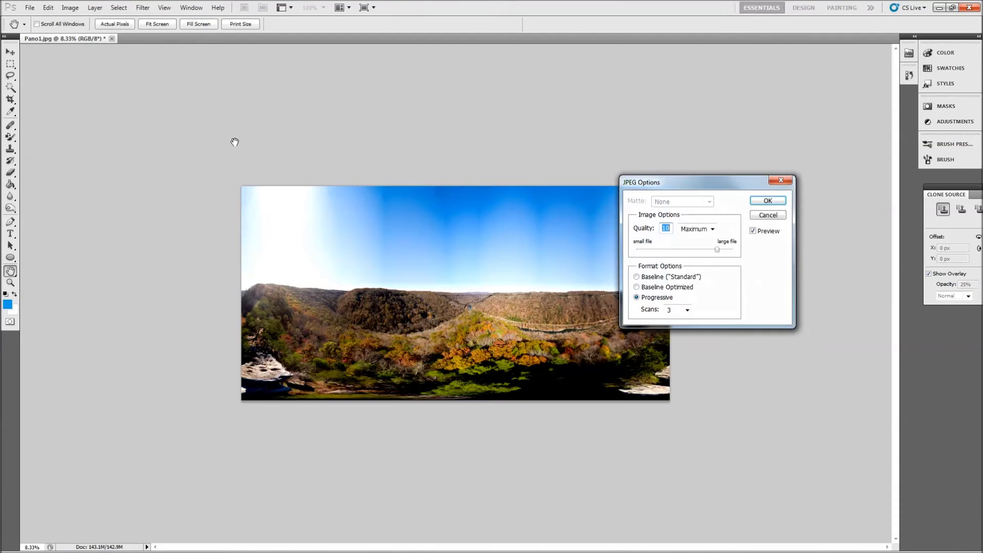
click(780, 202)
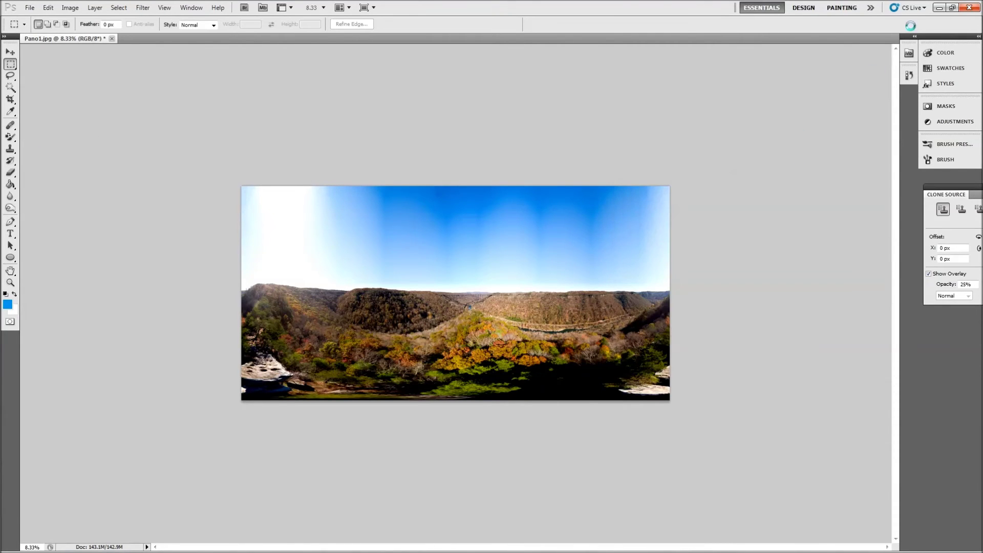
click(970, 8)
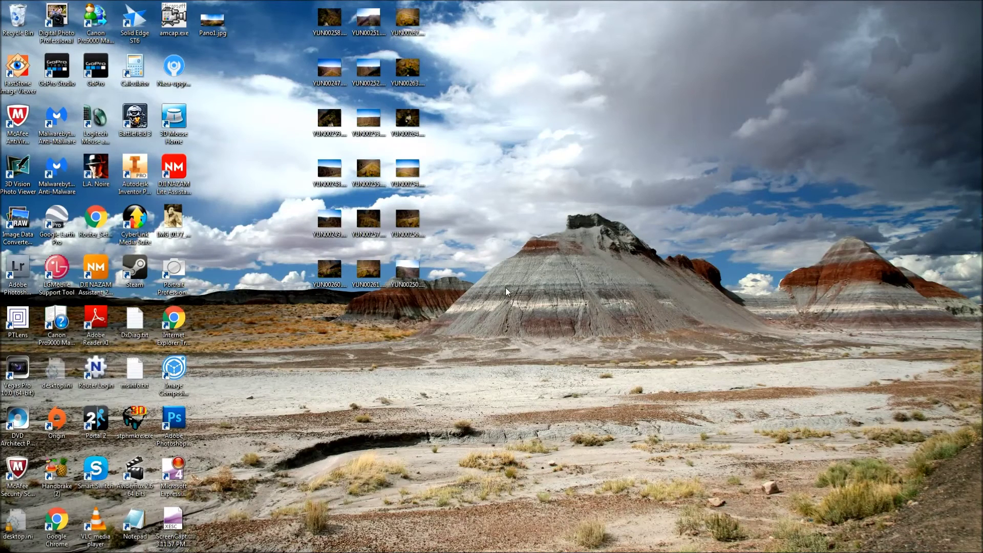
Drag the Pano1.jpg icon down into the empty middle of the desktop.
drag(212, 22, 408, 372)
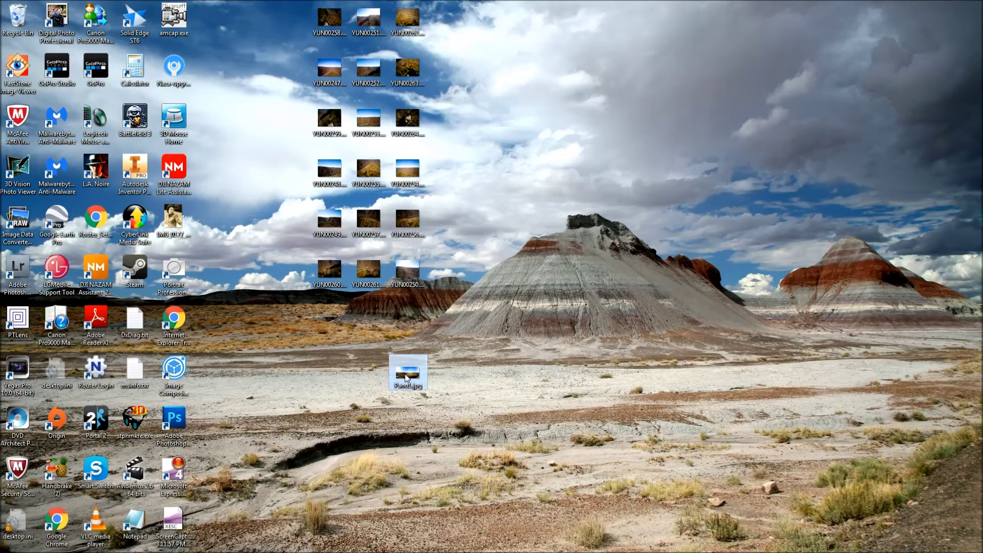
mouse_move(409, 377)
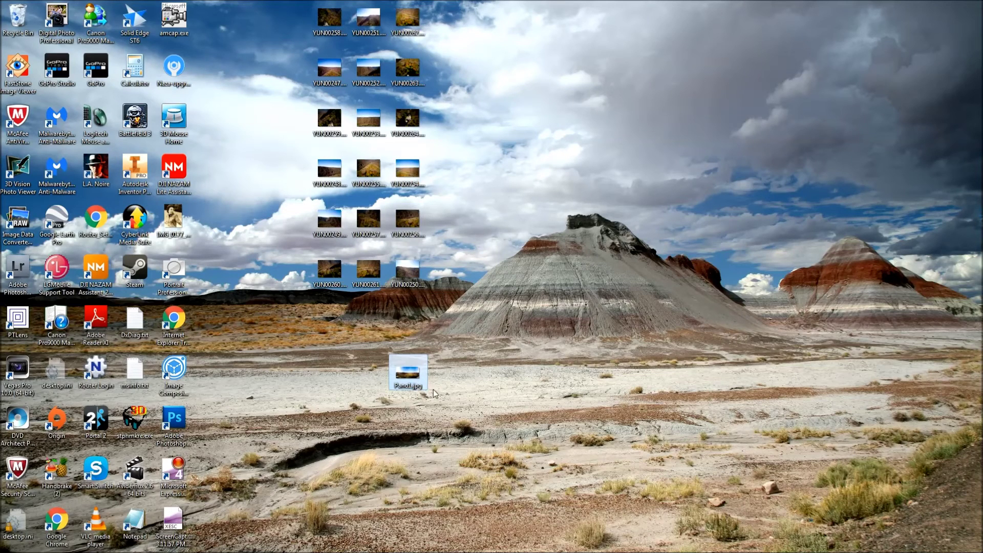
Open the Details tab of Pano1.jpg's Properties and scroll to the camera fields.
right_click(408, 375)
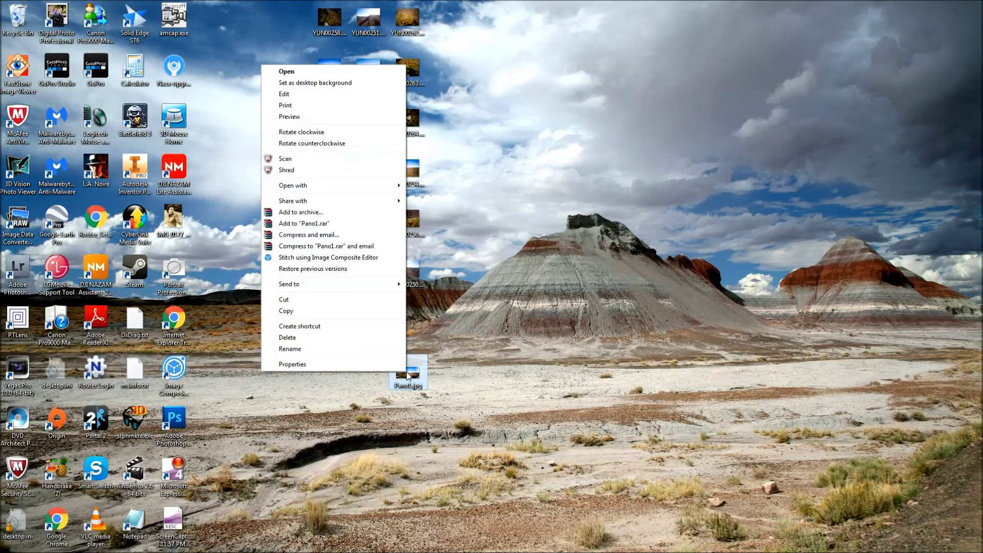
click(292, 365)
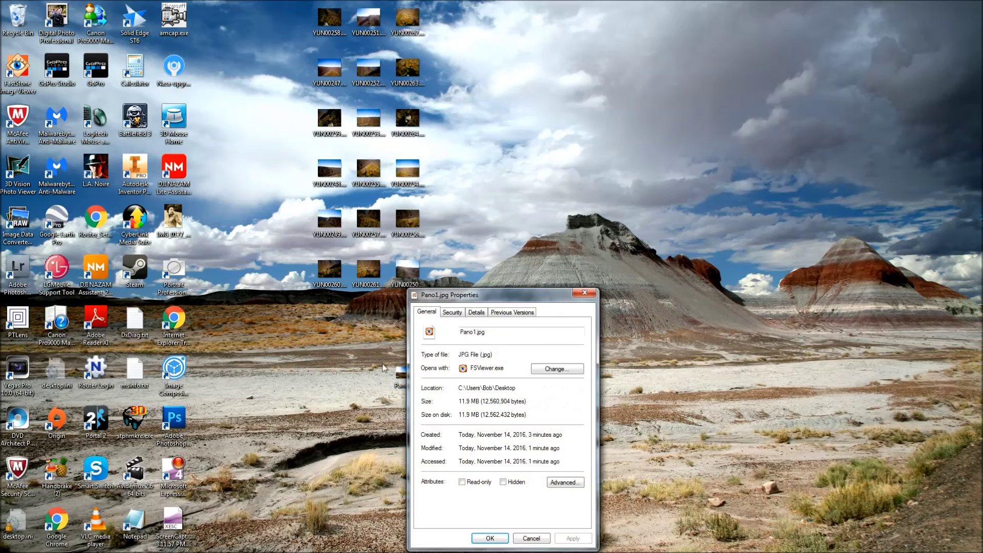
click(477, 313)
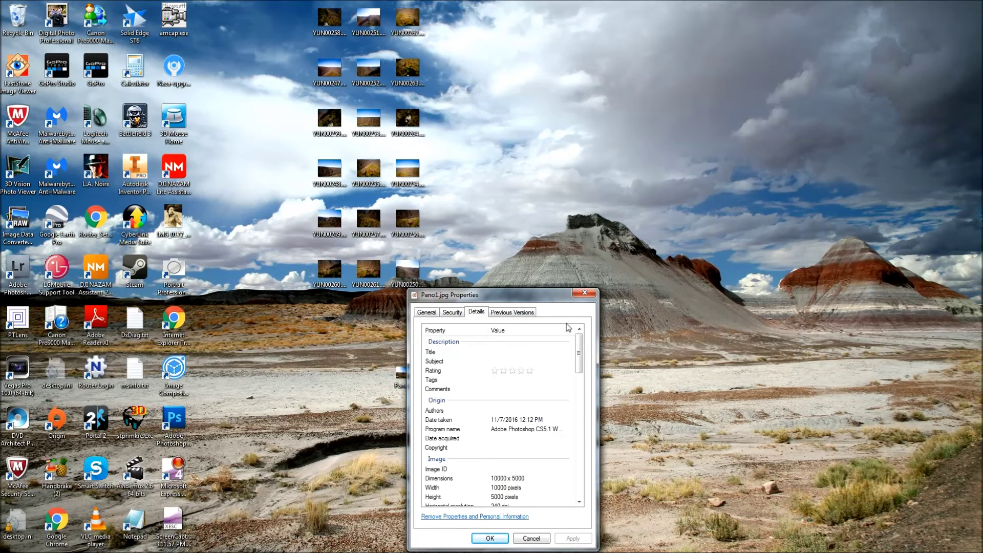
drag(580, 360, 583, 417)
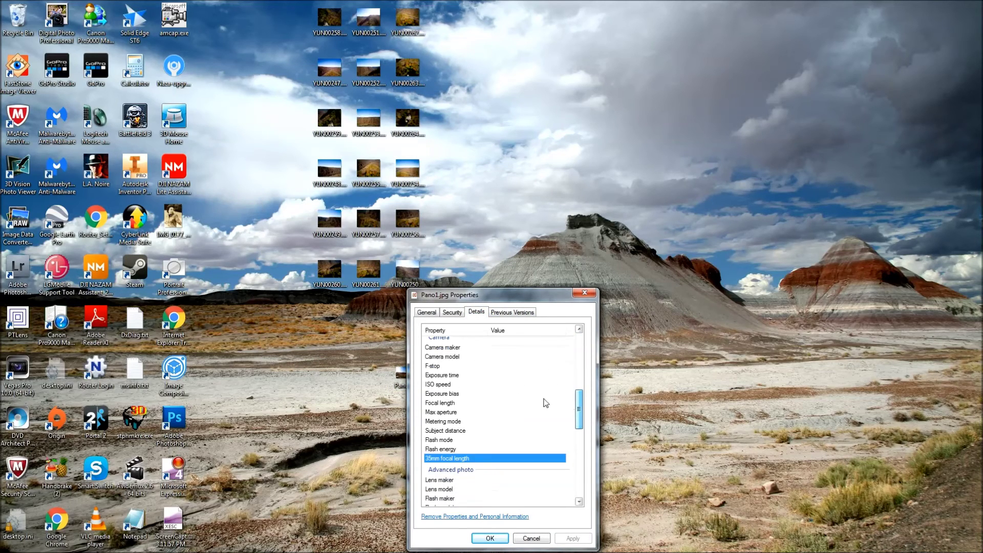
Set camera maker to Ricoh and camera model to Ricoh Theta S, then confirm.
click(438, 352)
click(485, 348)
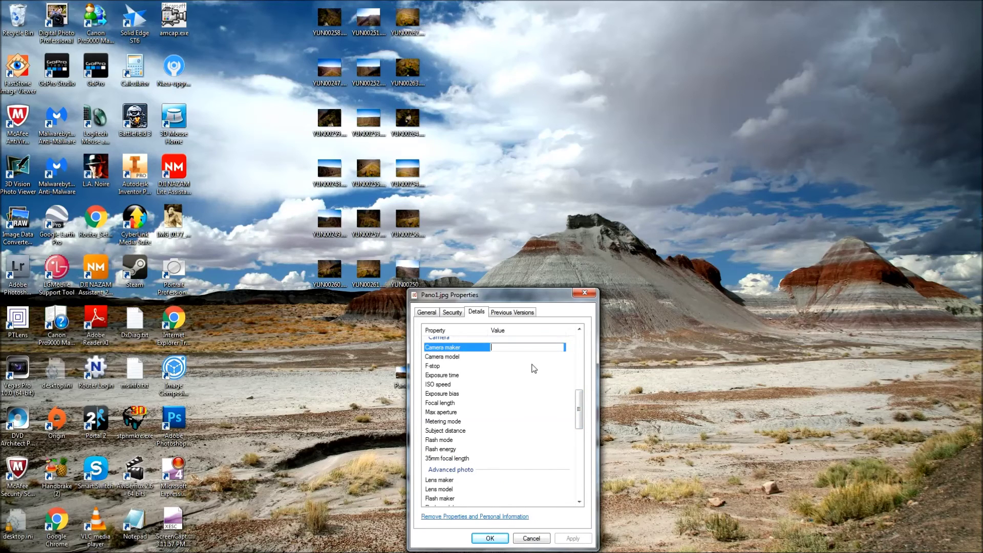
text(Ricoh)
click(458, 357)
click(514, 356)
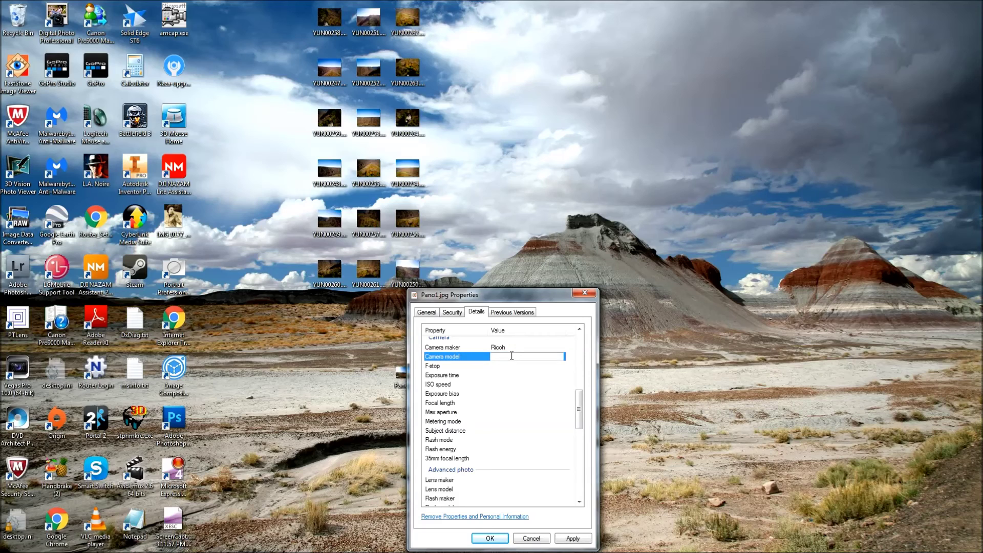
text(Ricoh Theta S)
click(492, 539)
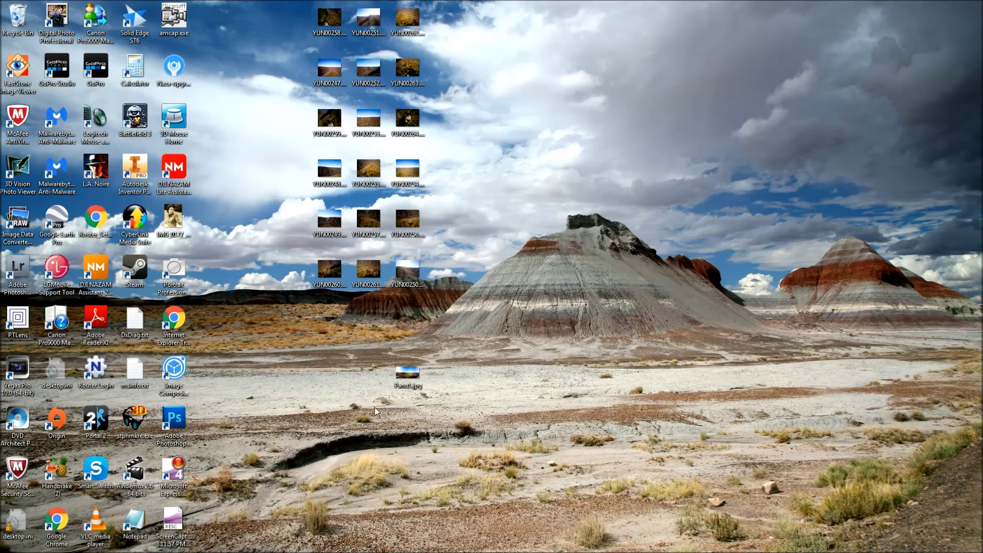